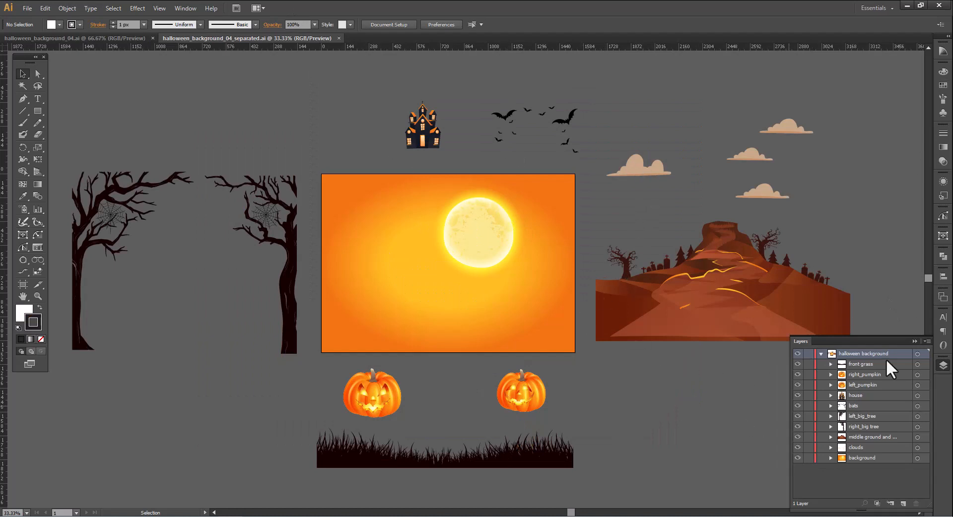
# Examine the separated Halloween artwork and its layers: background, clouds, hill, bats, house, trees, pumpkins and front grass.
pyautogui.keyDown('alt'); pyautogui.click(875, 458); pyautogui.keyUp('alt')
pyautogui.keyDown('alt'); pyautogui.click(868, 448); pyautogui.keyUp('alt')
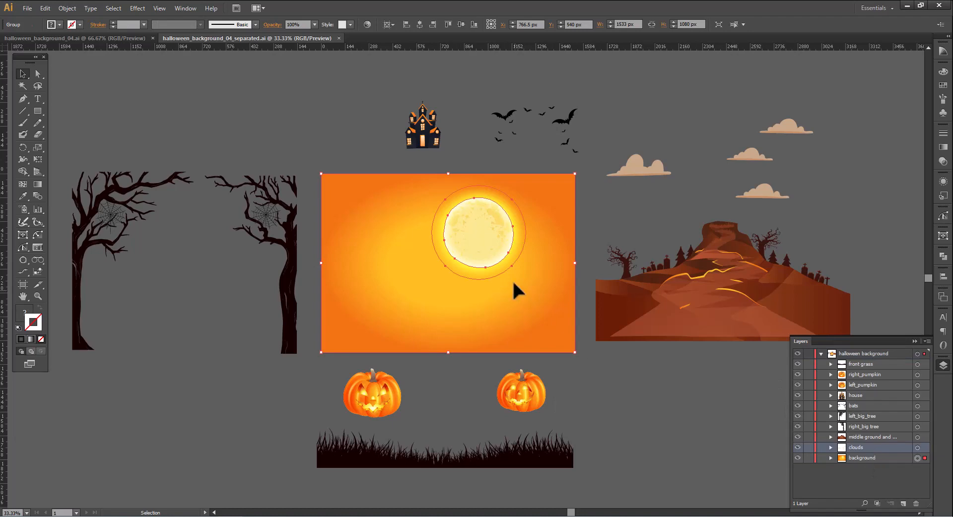
pyautogui.click(641, 168)
pyautogui.click(678, 290)
pyautogui.click(561, 121)
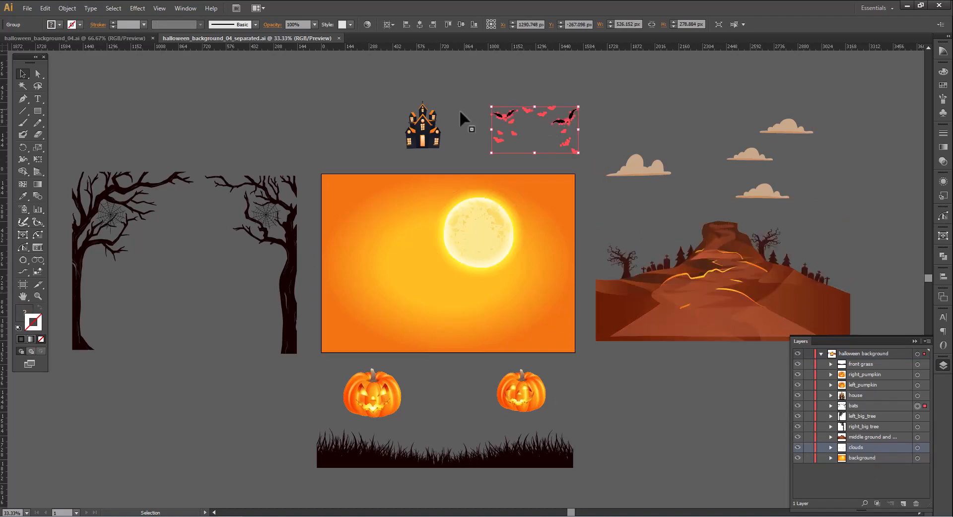
pyautogui.click(427, 135)
pyautogui.click(375, 383)
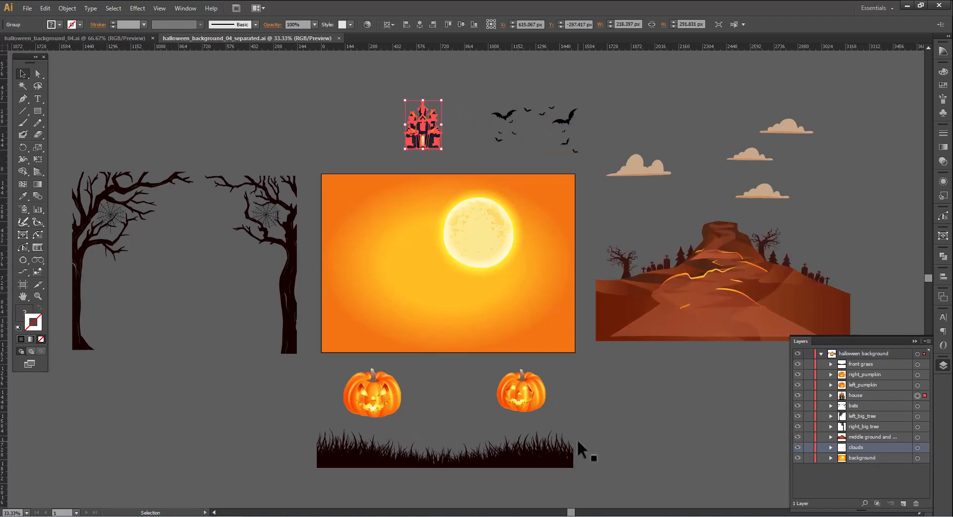
pyautogui.click(544, 457)
pyautogui.click(289, 246)
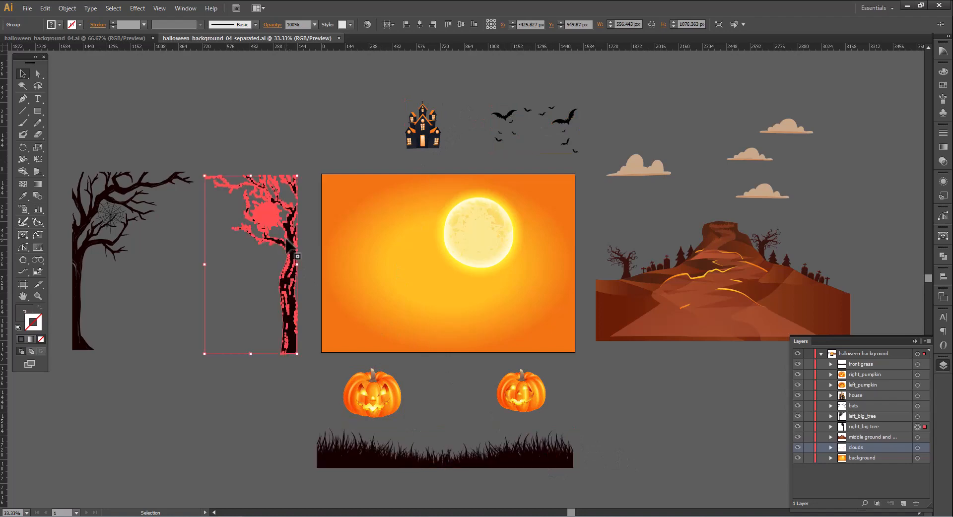
pyautogui.click(93, 234)
pyautogui.click(864, 458)
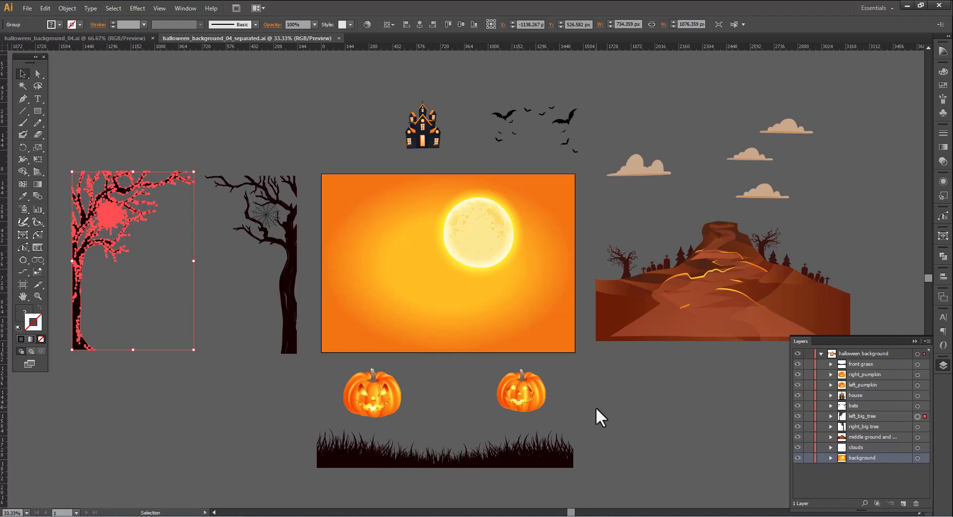
pyautogui.click(728, 311)
pyautogui.click(767, 191)
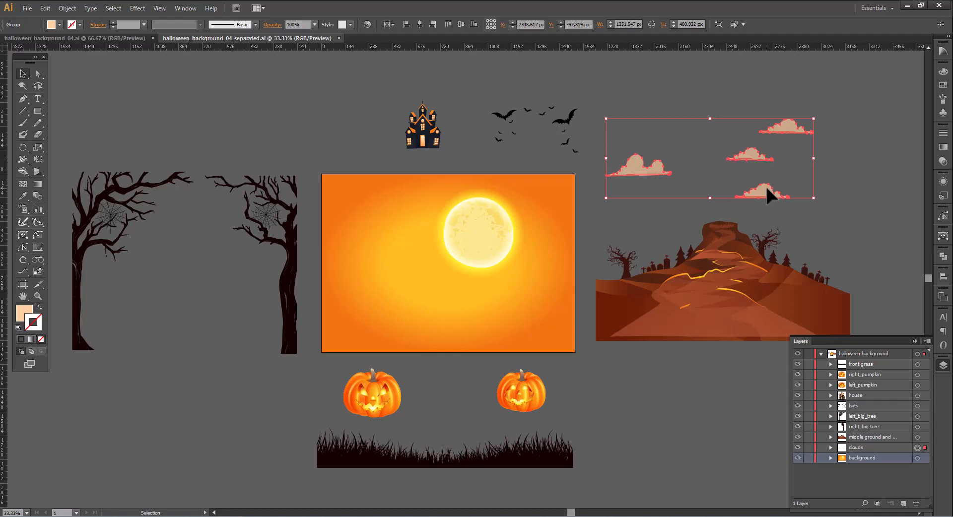
pyautogui.click(835, 482)
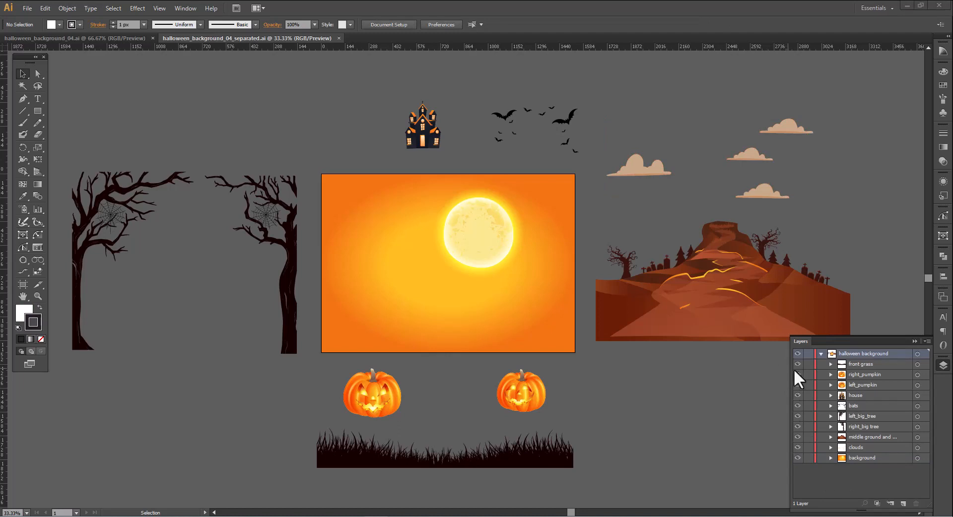
pyautogui.moveTo(799, 364); pyautogui.dragTo(797, 458)
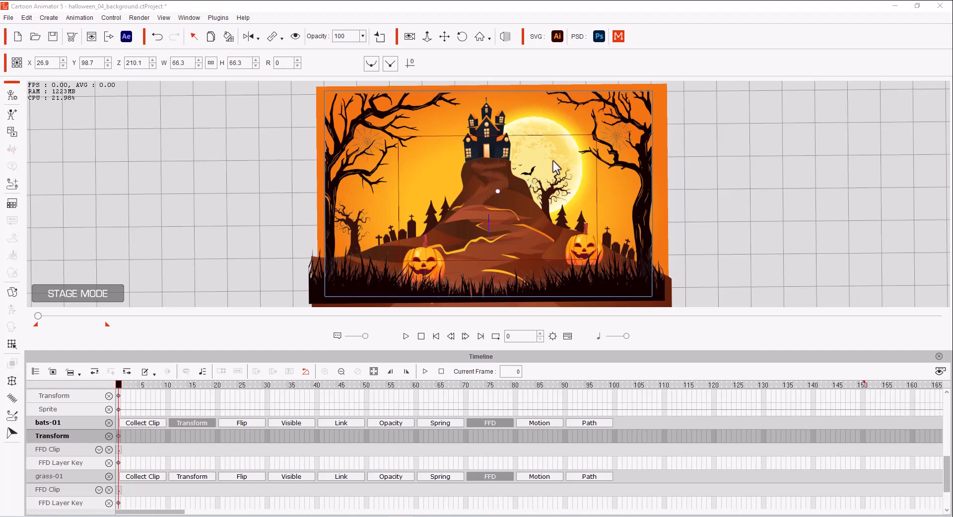
# Switch to Cartoon Animator, enlarge the bats to about 149.6 in width and height at frame 150, and play the animation from the start.
pyautogui.click(537, 171)
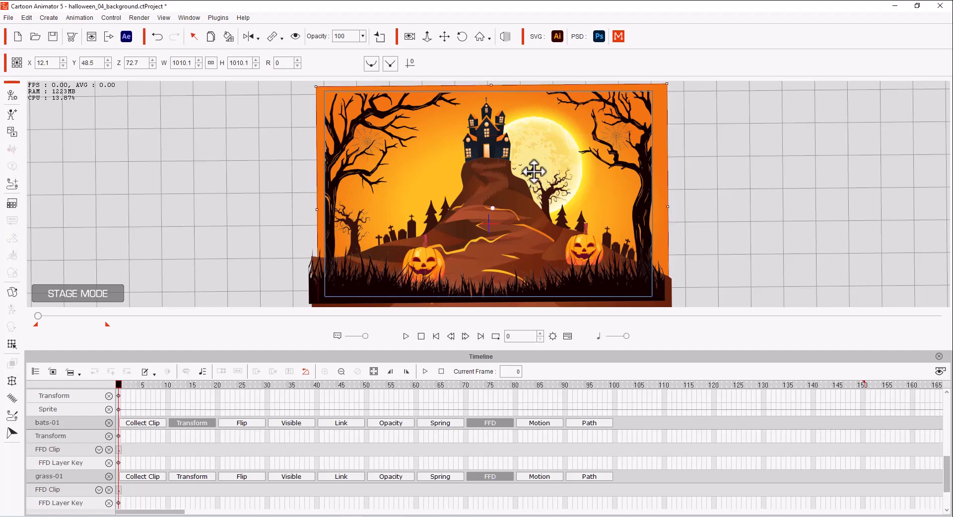
pyautogui.click(534, 172)
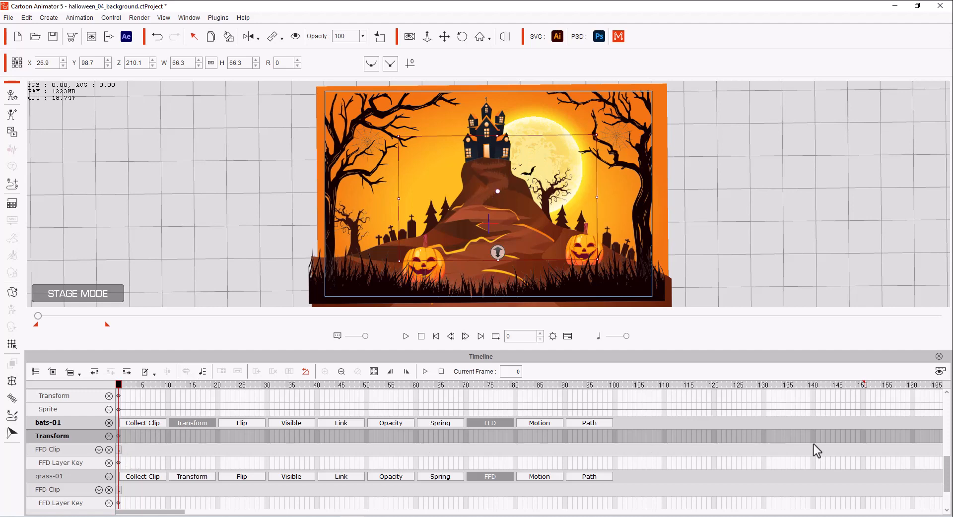
pyautogui.click(863, 436)
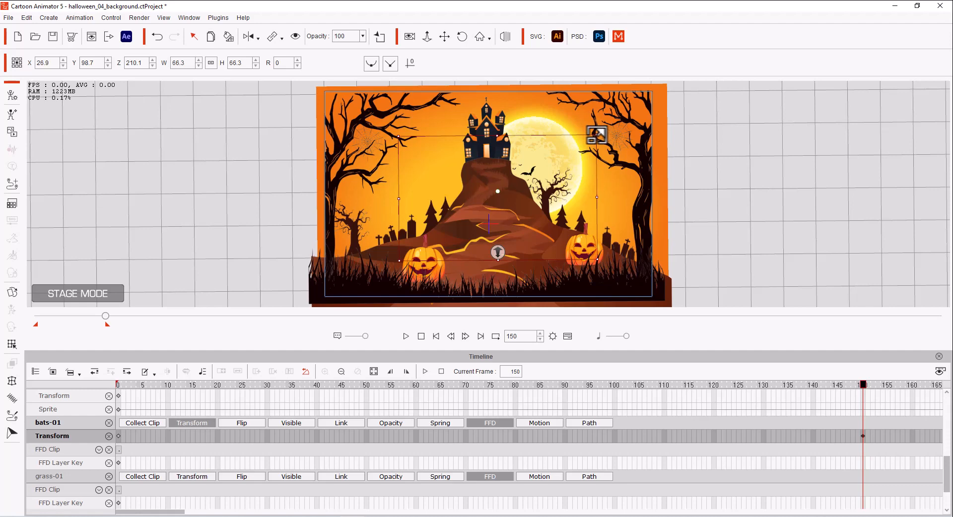
pyautogui.moveTo(597, 134); pyautogui.dragTo(783, 145)
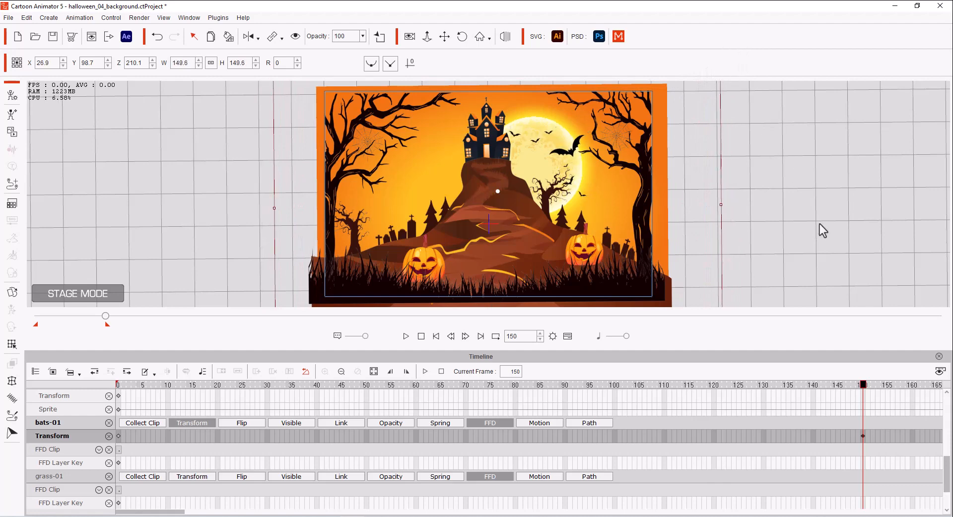
pyautogui.click(436, 336)
pyautogui.click(406, 342)
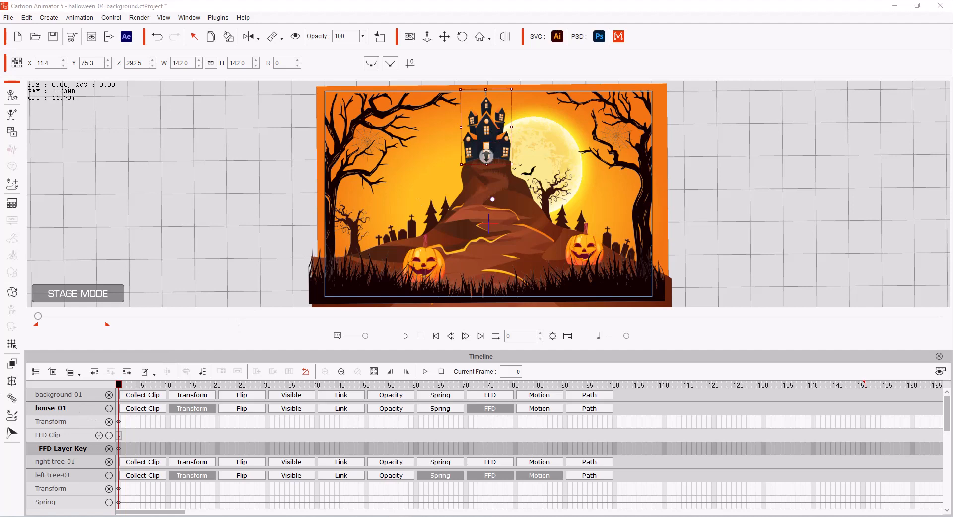
# Reset the house's free-form deformation at frame 0 and apply the preset that bulges its top edge upward.
pyautogui.click(12, 381)
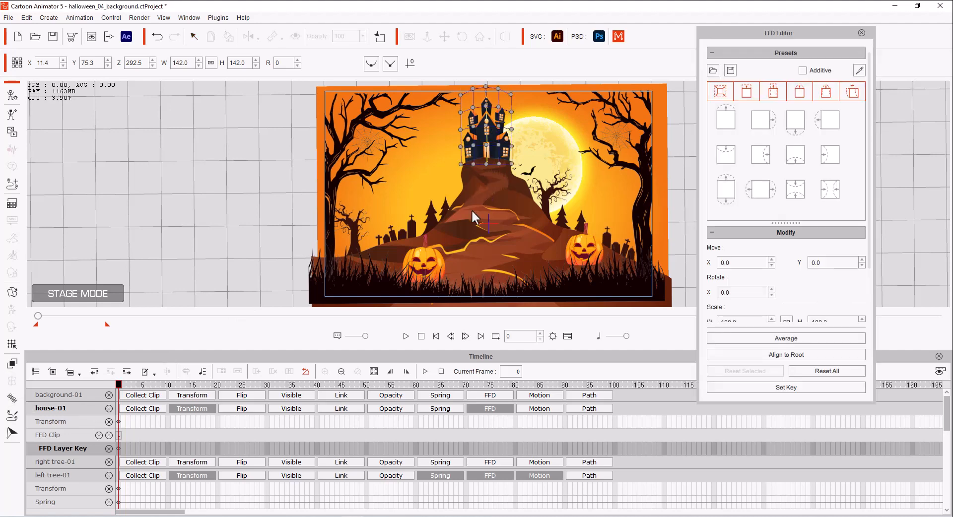
pyautogui.click(829, 372)
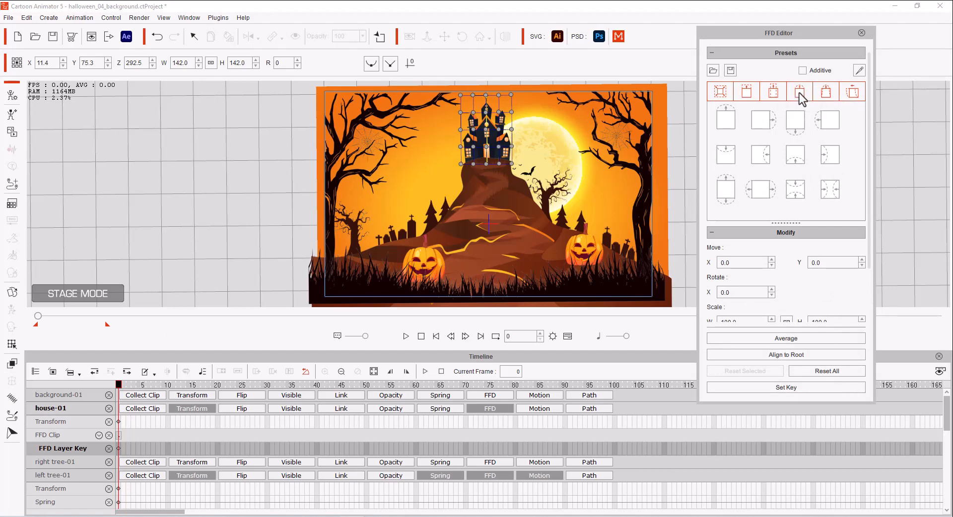
pyautogui.click(721, 121)
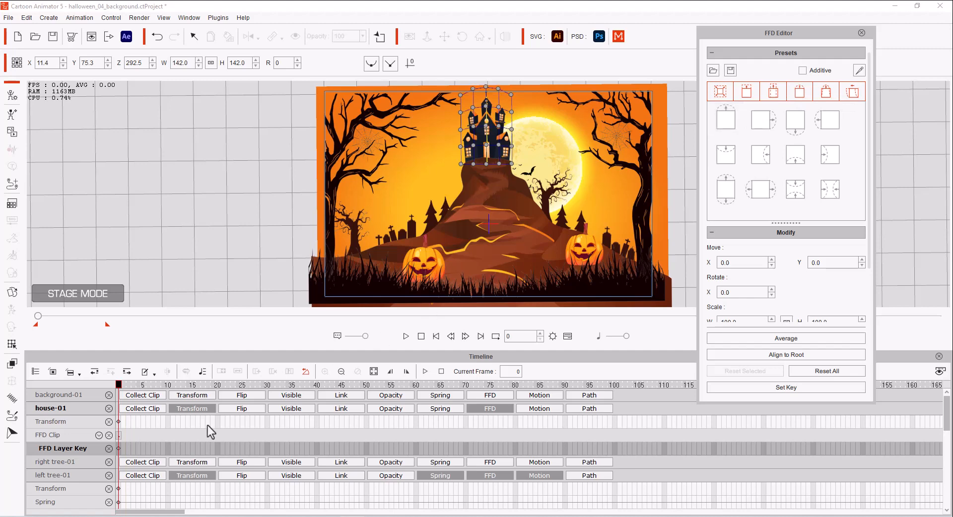
# Add house deformation keys with the right-side bulge preset at frame 20 and the left-side bulge preset at frame 40.
pyautogui.click(218, 423)
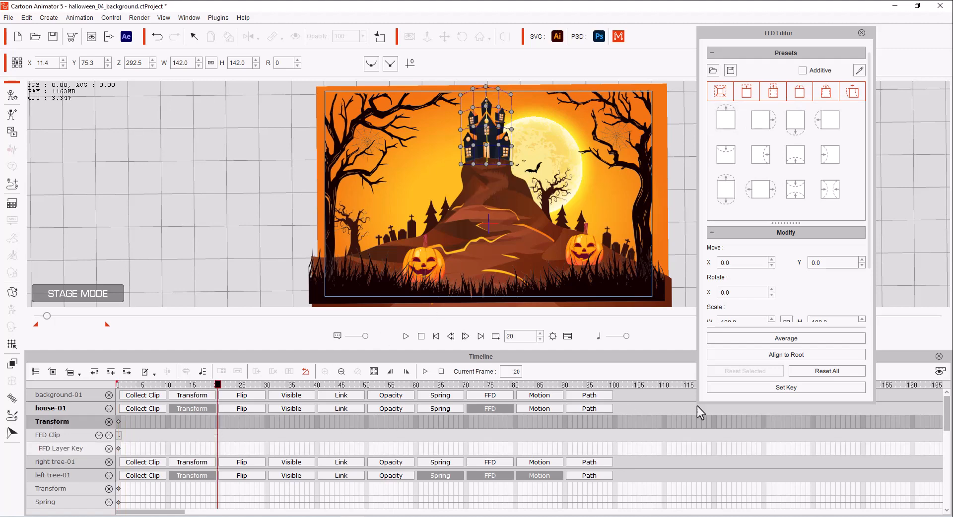
pyautogui.click(783, 391)
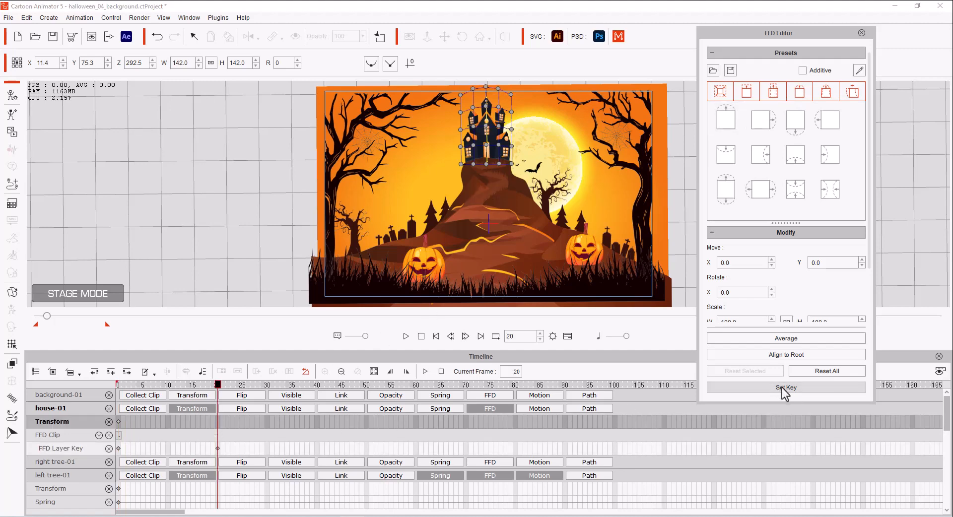
pyautogui.click(764, 121)
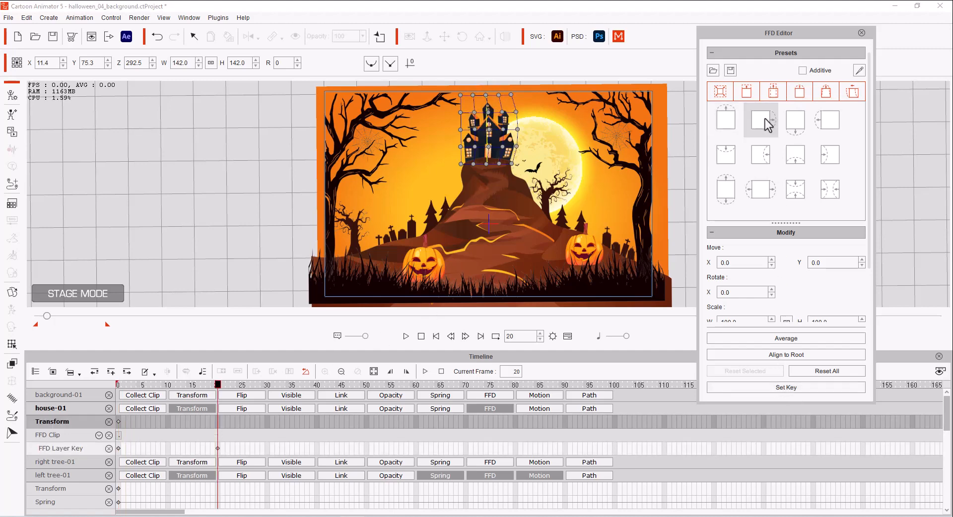
pyautogui.click(317, 448)
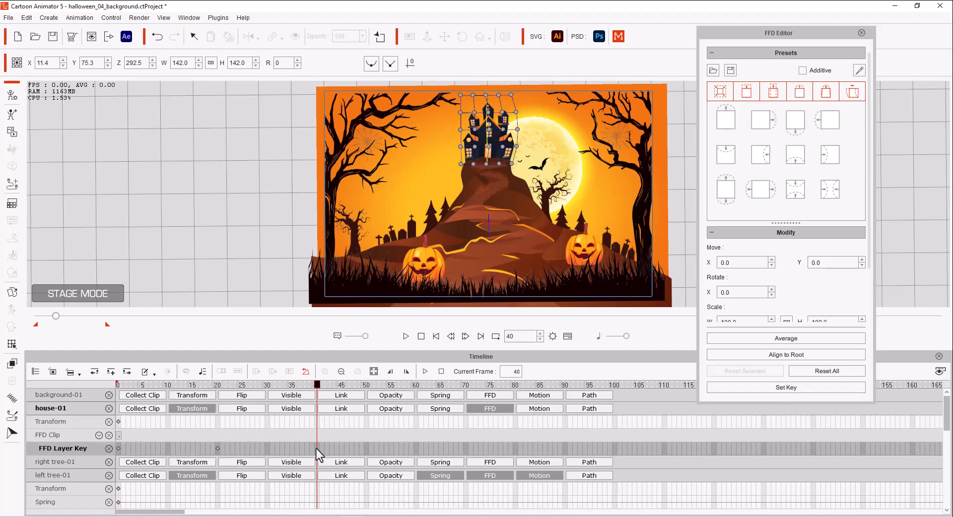
pyautogui.click(791, 389)
pyautogui.click(827, 121)
# Add house deformation keys with the top bulge preset at frame 60 and the right-side bulge preset at frame 80.
pyautogui.click(416, 449)
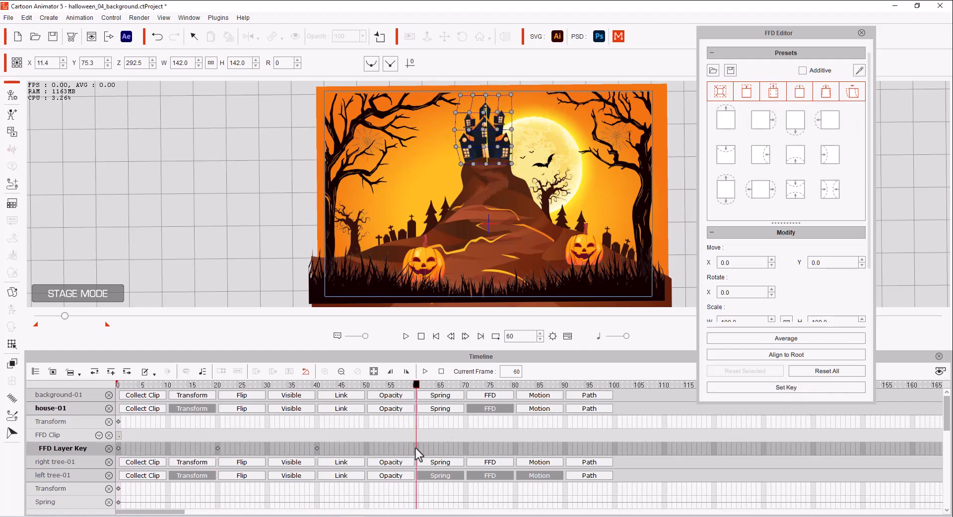
pyautogui.click(787, 388)
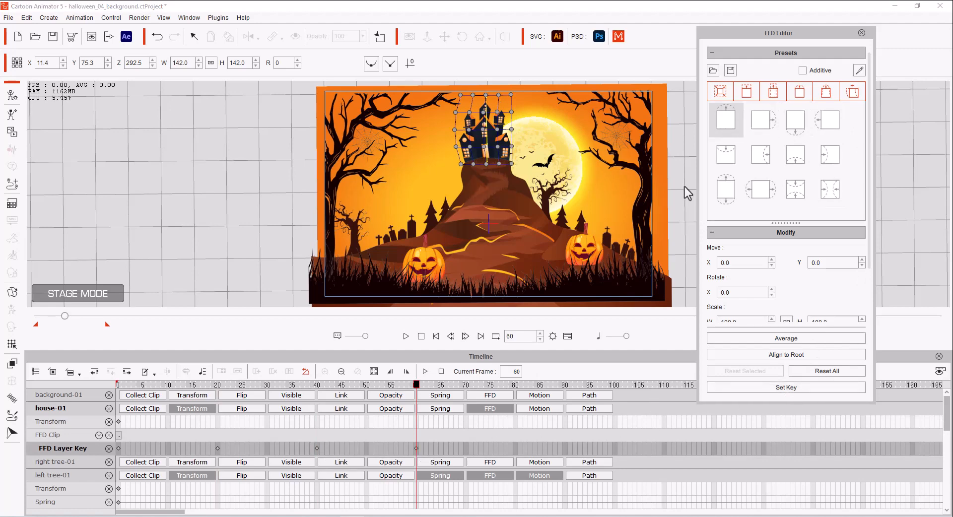
pyautogui.click(515, 449)
pyautogui.click(787, 388)
pyautogui.click(769, 122)
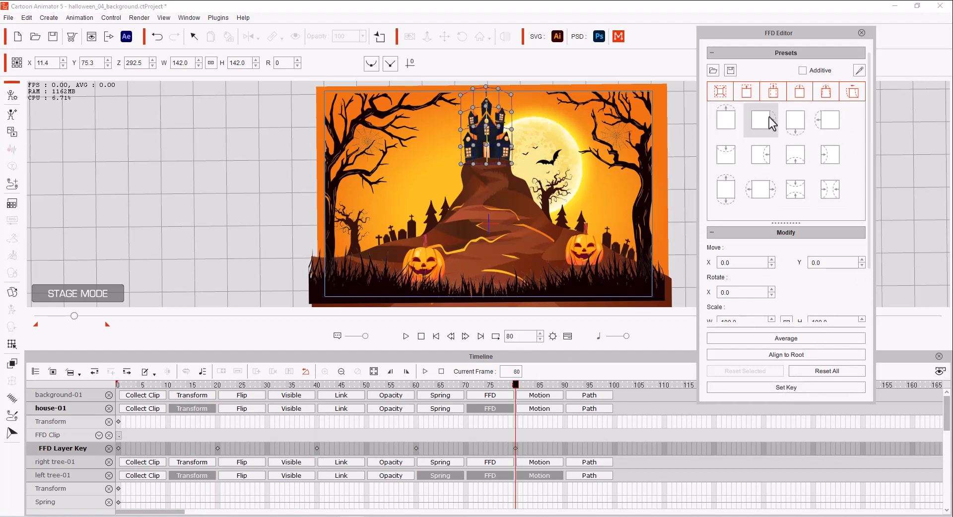
# Add house deformation keys with the left-side bulge at frame 100 and the top bulge at frame 120, and play the animation from the start.
pyautogui.click(615, 449)
pyautogui.click(791, 388)
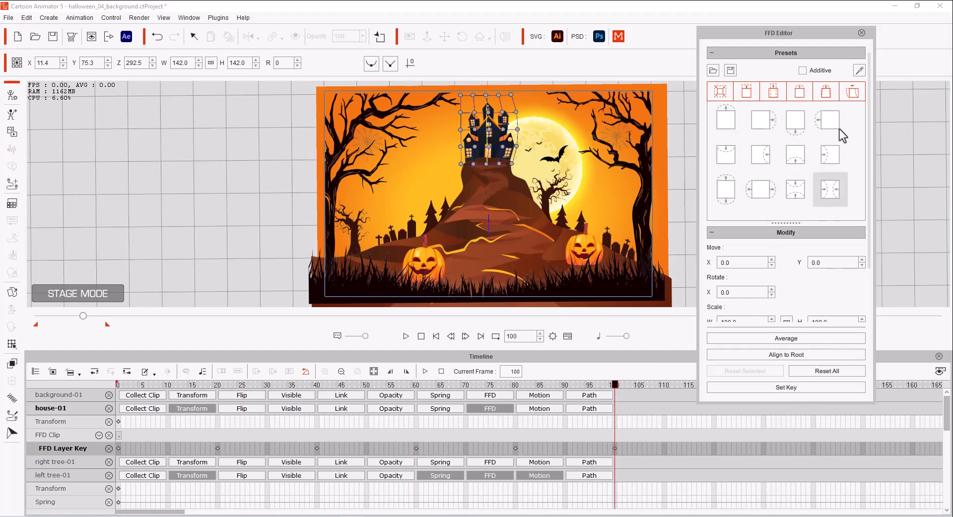
pyautogui.click(809, 115)
pyautogui.click(710, 452)
pyautogui.click(778, 390)
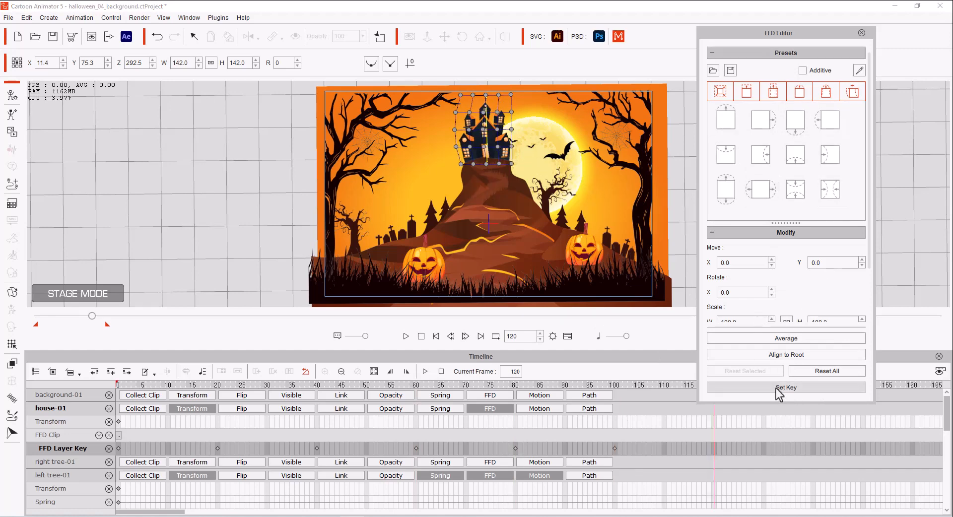
pyautogui.click(737, 120)
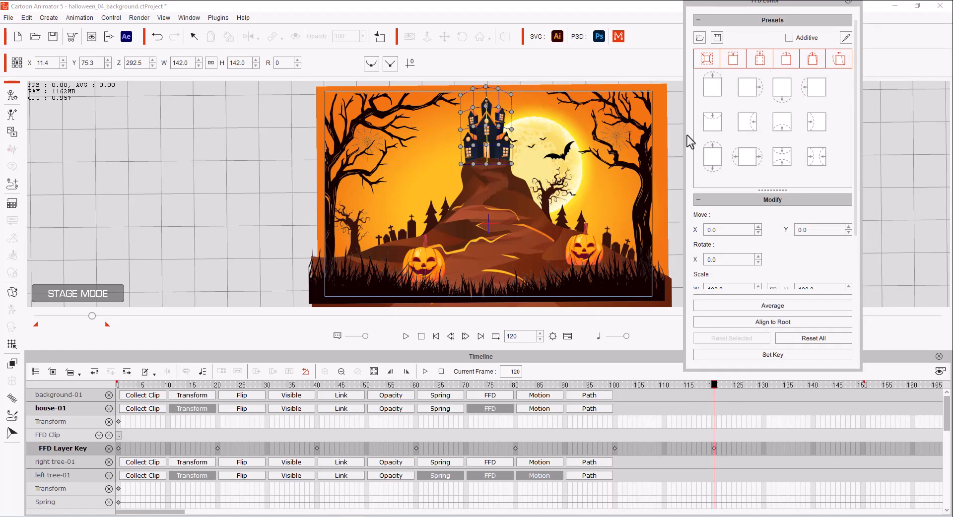
pyautogui.click(437, 336)
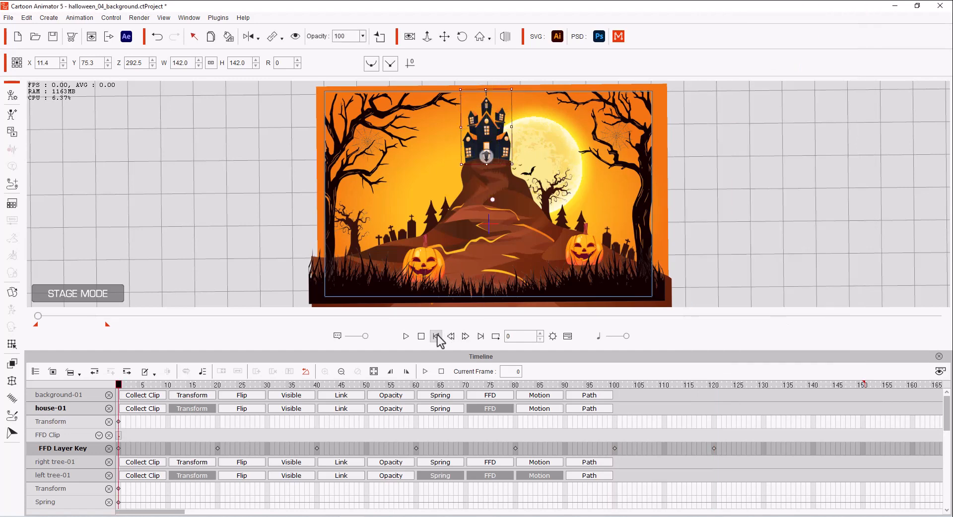
pyautogui.click(405, 338)
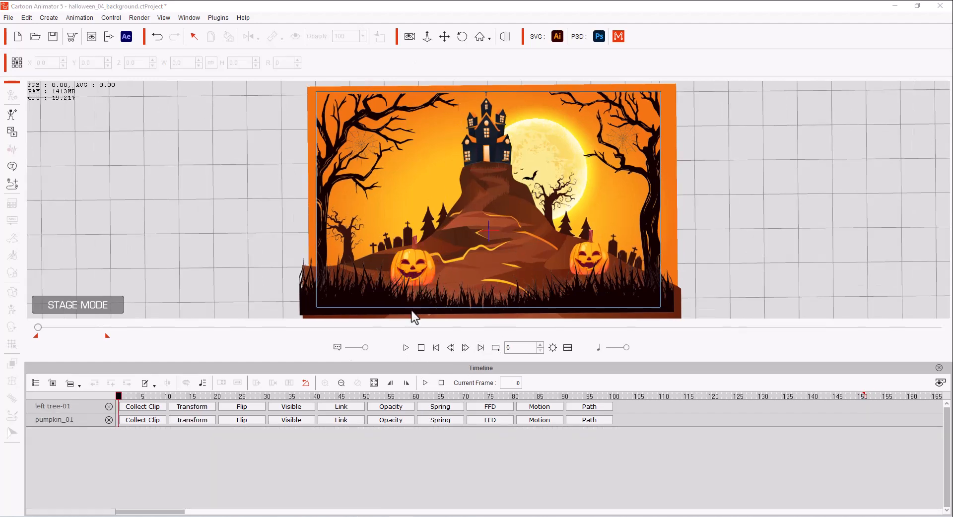
# Open the left pumpkin in Composer mode and bring up the Bone Editor for its image layer.
pyautogui.click(423, 263)
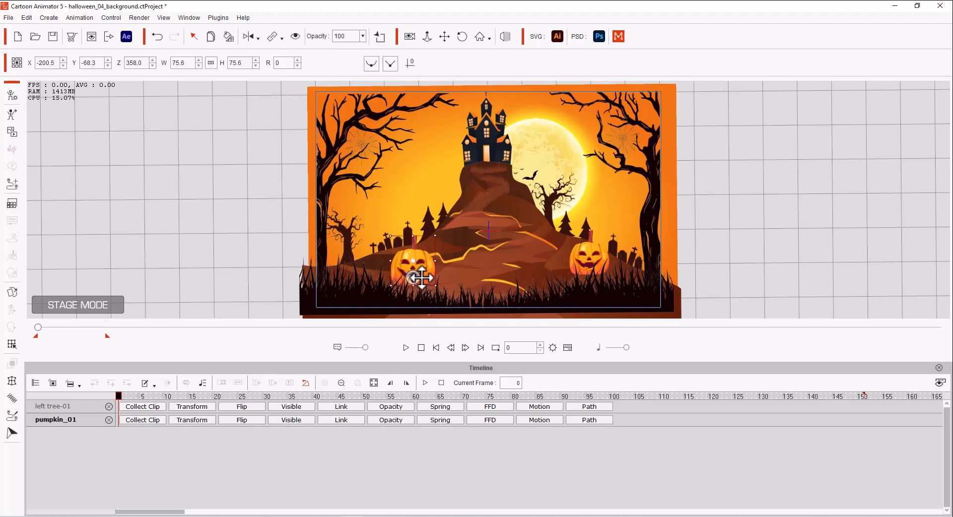
pyautogui.click(13, 97)
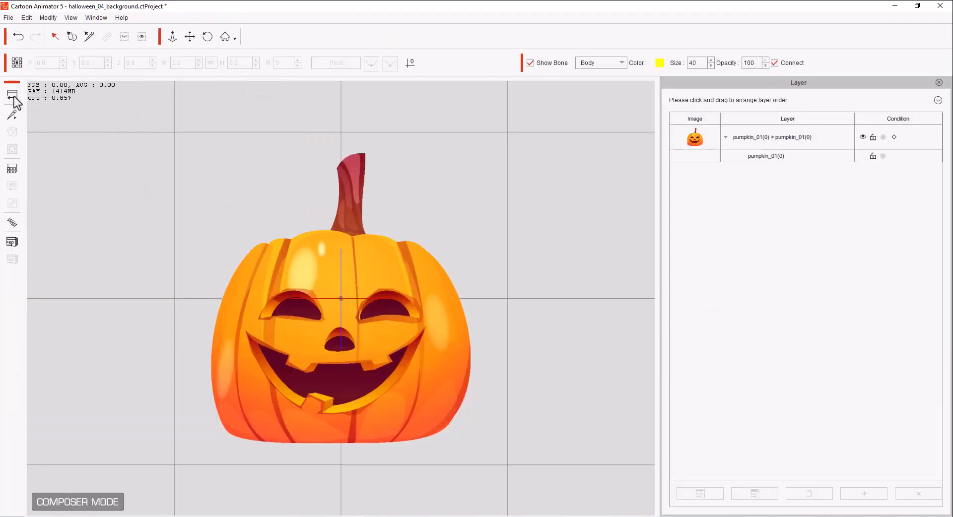
pyautogui.click(393, 280)
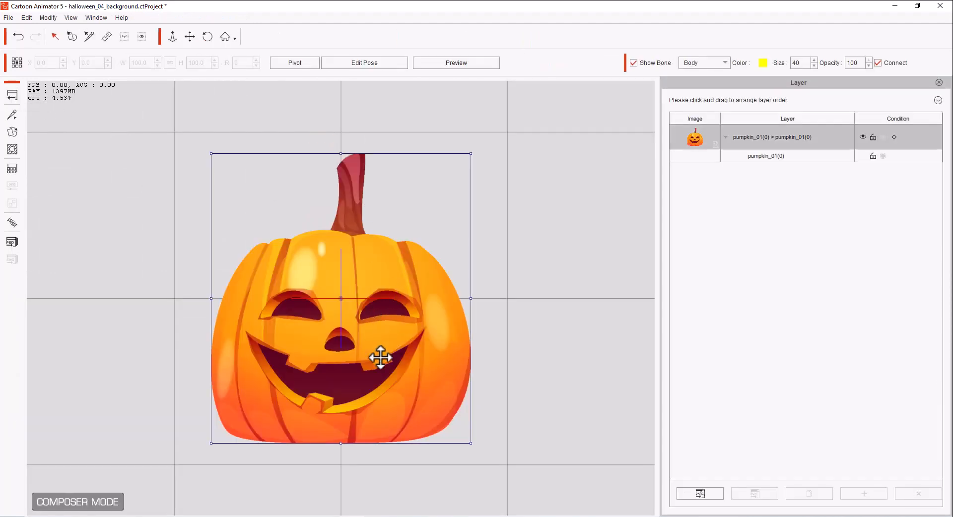
pyautogui.click(14, 120)
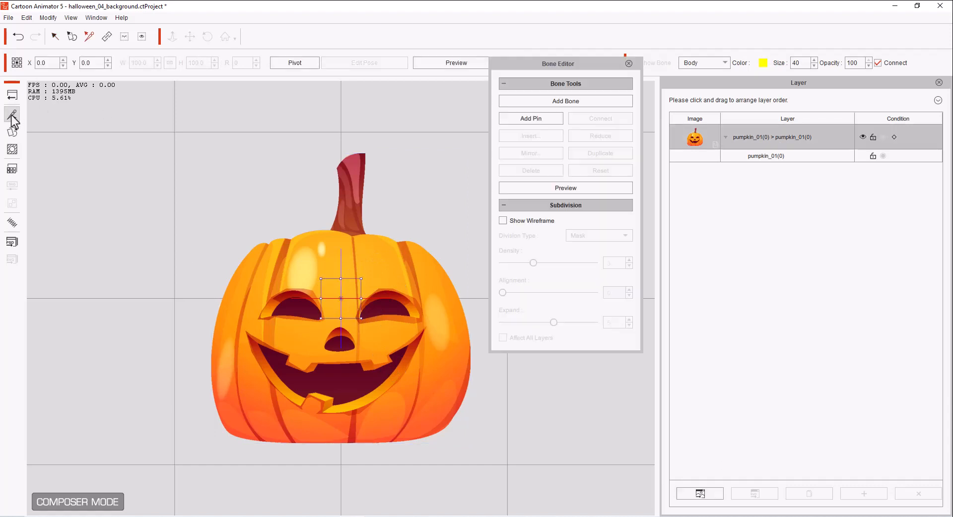
# Add a five-point vertical bone chain to the pumpkin from its base through the face to the tip of the stem.
pyautogui.click(598, 100)
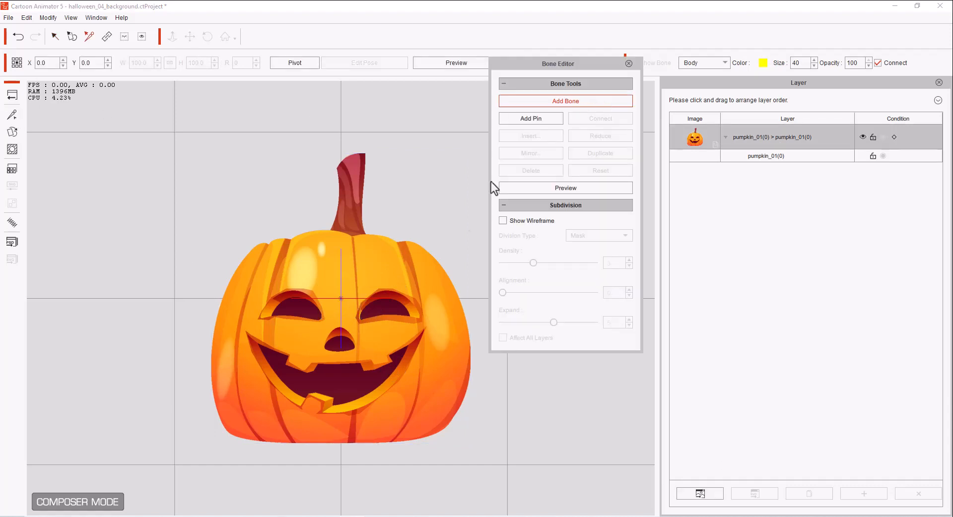
pyautogui.click(336, 443)
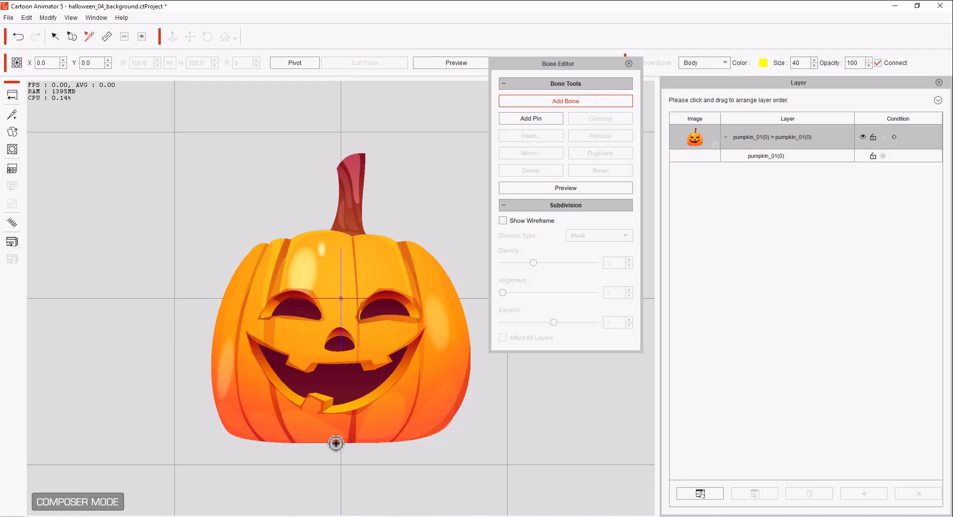
pyautogui.click(335, 366)
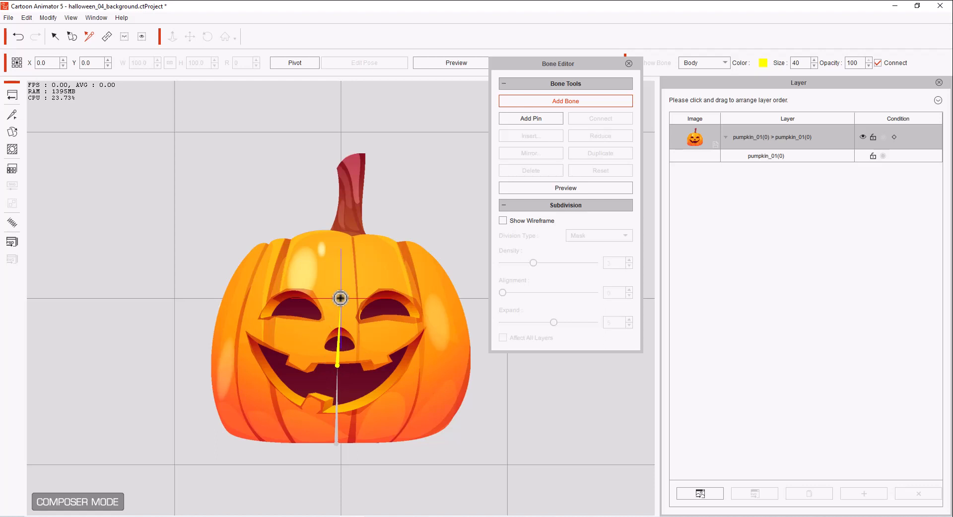
pyautogui.click(346, 234)
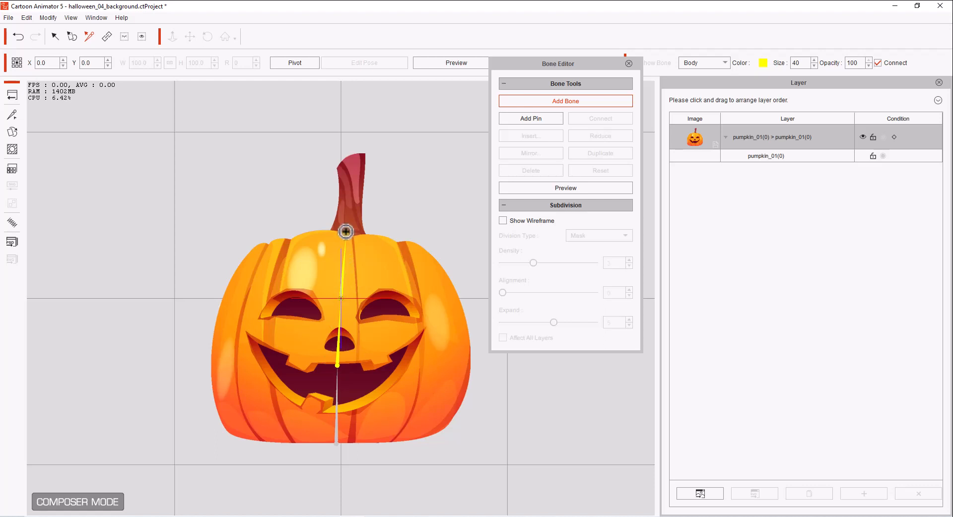
pyautogui.doubleClick(353, 153)
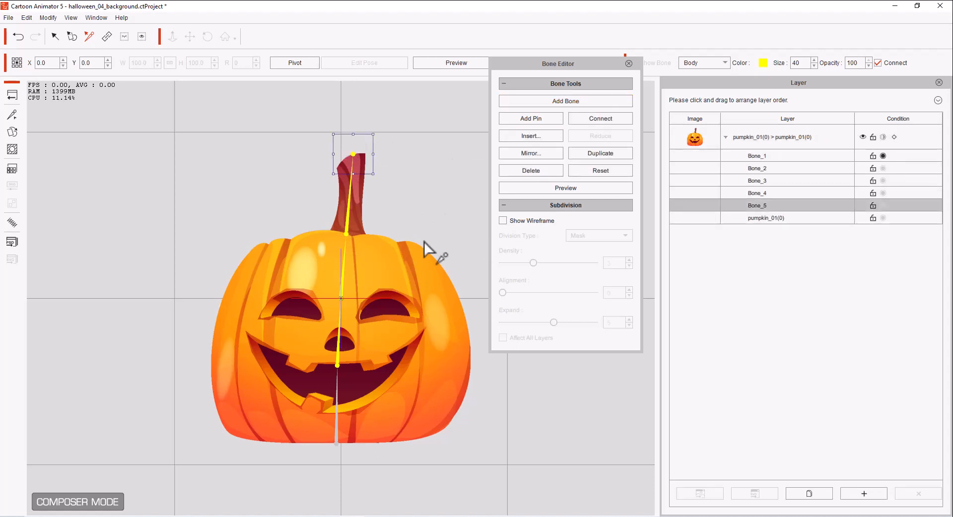
pyautogui.click(629, 63)
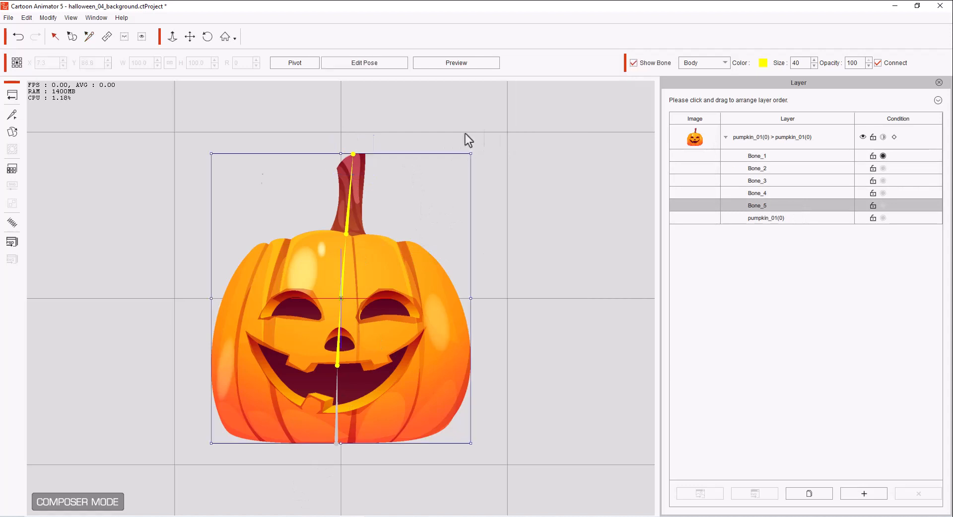
# Assign Bone_1 through Bone_5 of the pumpkin to the Default spring group in the Spring Editor.
pyautogui.click(11, 223)
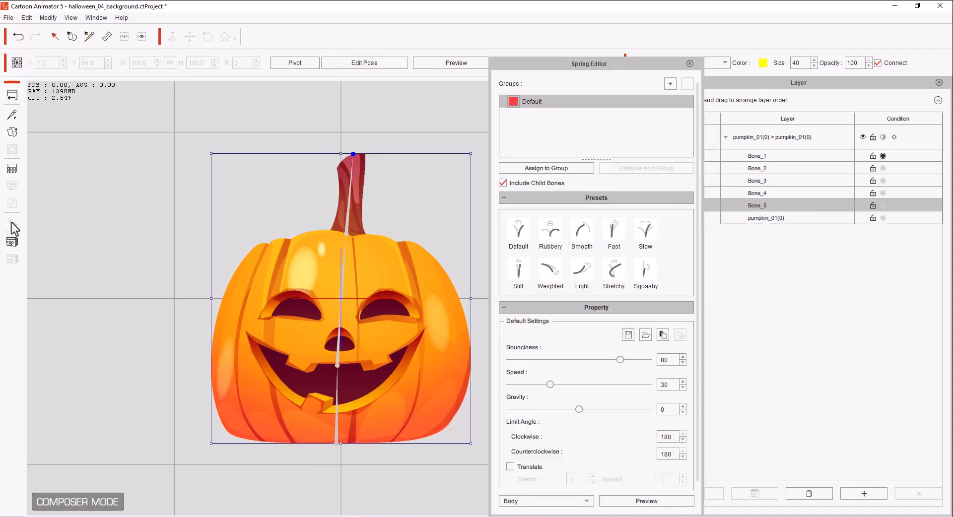
pyautogui.keyDown('shift'); pyautogui.click(791, 157); pyautogui.keyUp('shift')
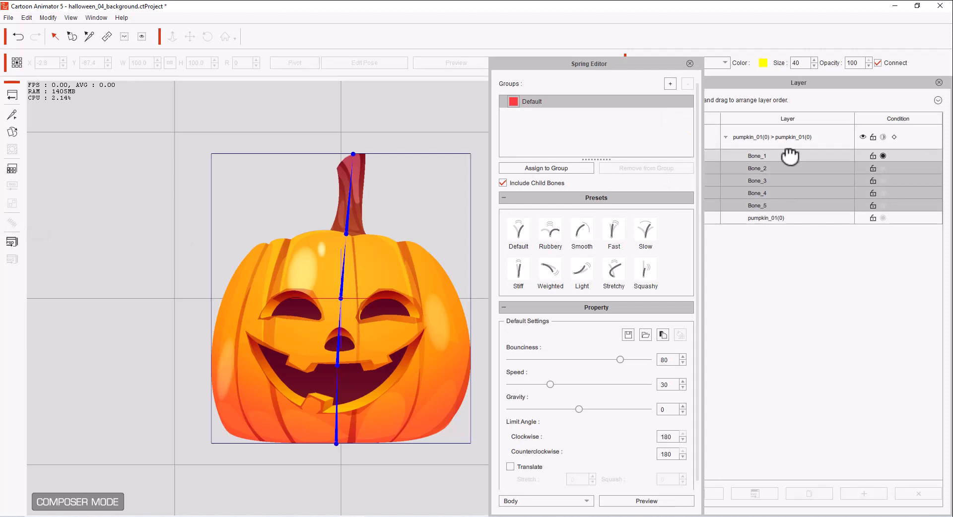
pyautogui.click(554, 168)
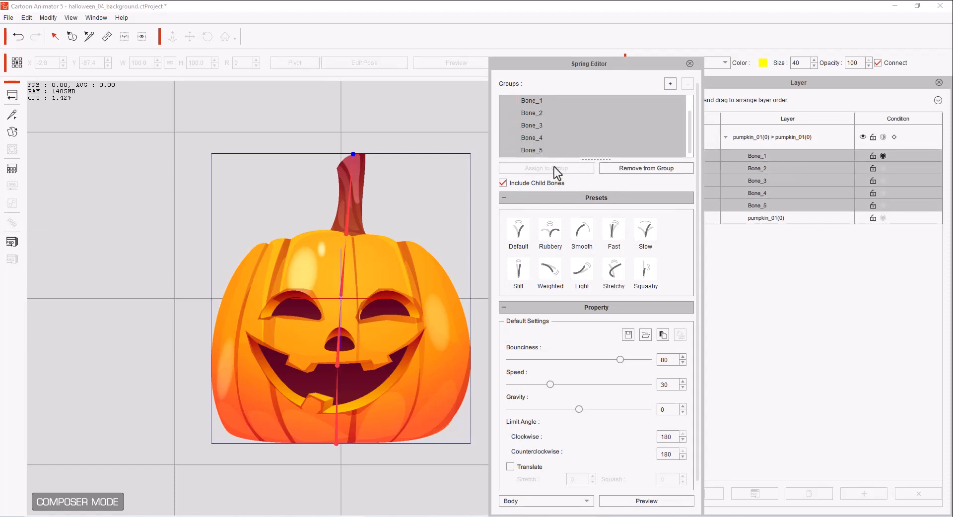
pyautogui.moveTo(691, 132); pyautogui.dragTo(697, 153)
pyautogui.moveTo(551, 240)
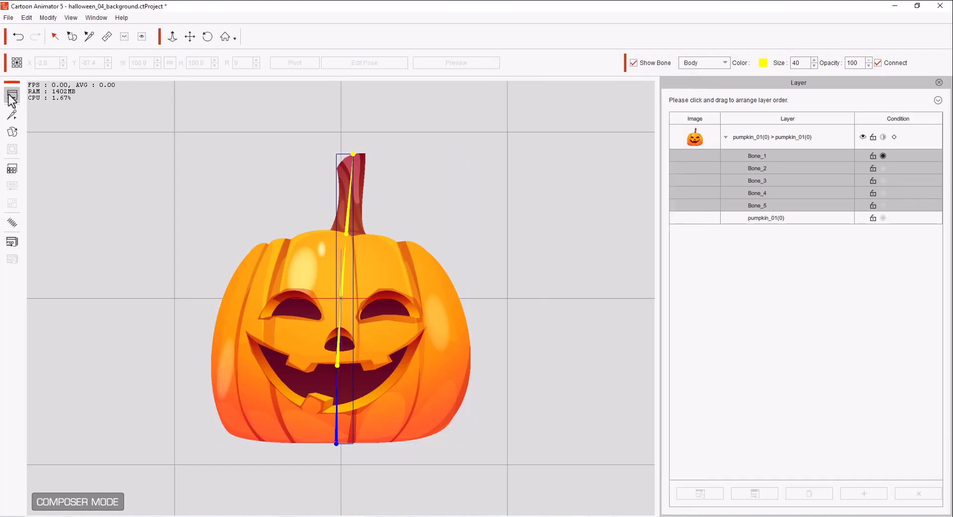
# Return to Stage mode, show the left pumpkin's Spring track and move the pumpkin to about X -263.4, Y -63.8 at frame 0.
pyautogui.click(11, 95)
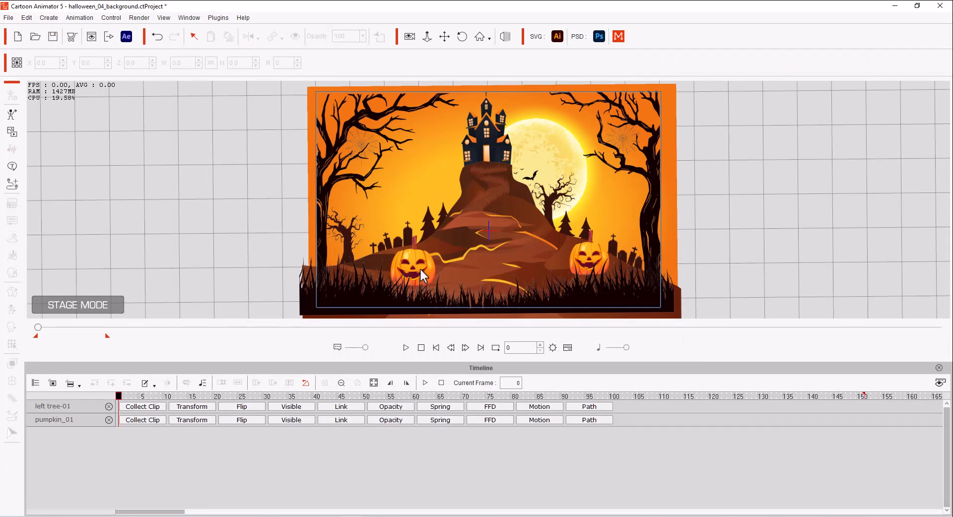
pyautogui.click(420, 267)
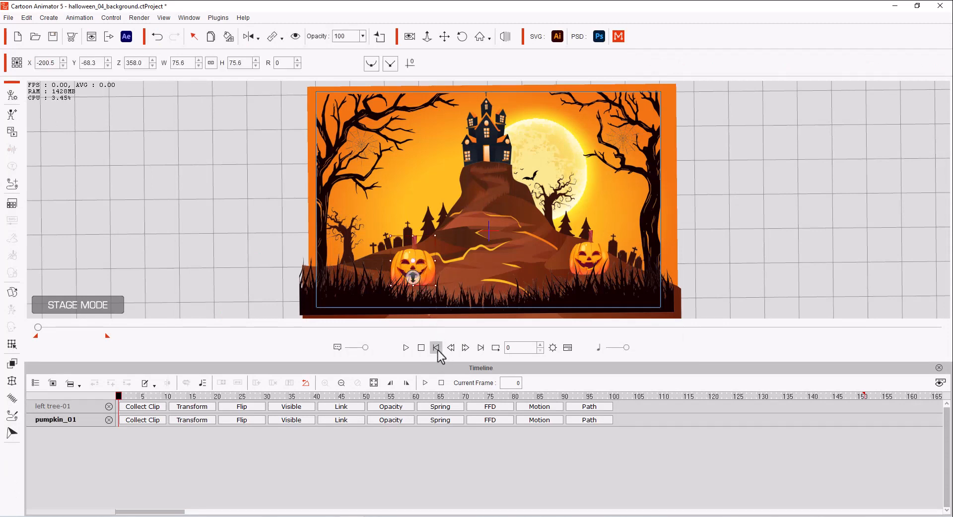
pyautogui.click(439, 420)
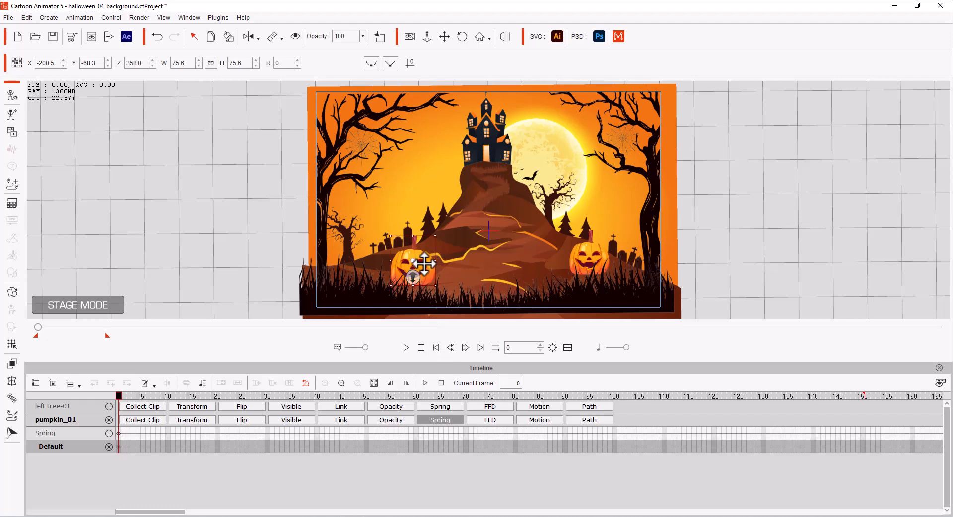
pyautogui.moveTo(430, 264); pyautogui.dragTo(401, 262)
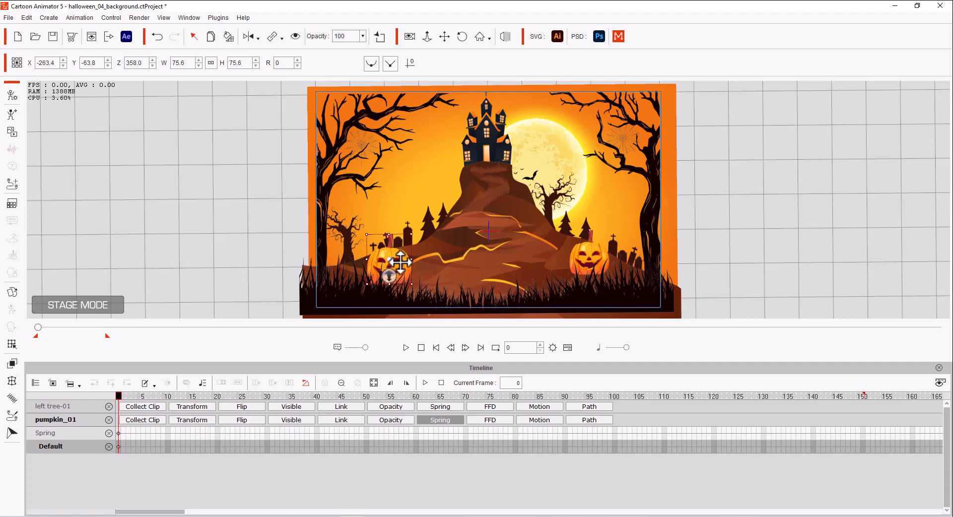
# Add a Key On spring key for the pumpkin at frame 20 and shift it to frame 30.
pyautogui.doubleClick(218, 433)
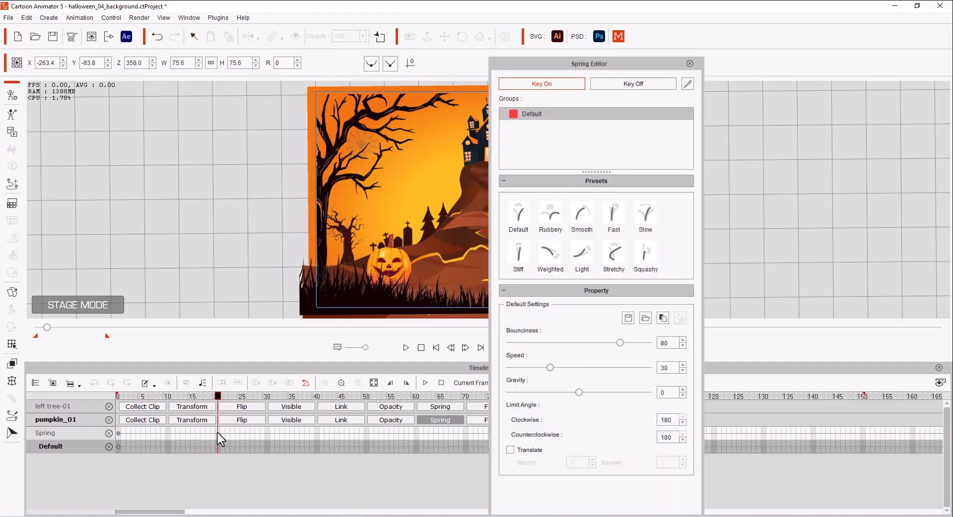
pyautogui.click(563, 88)
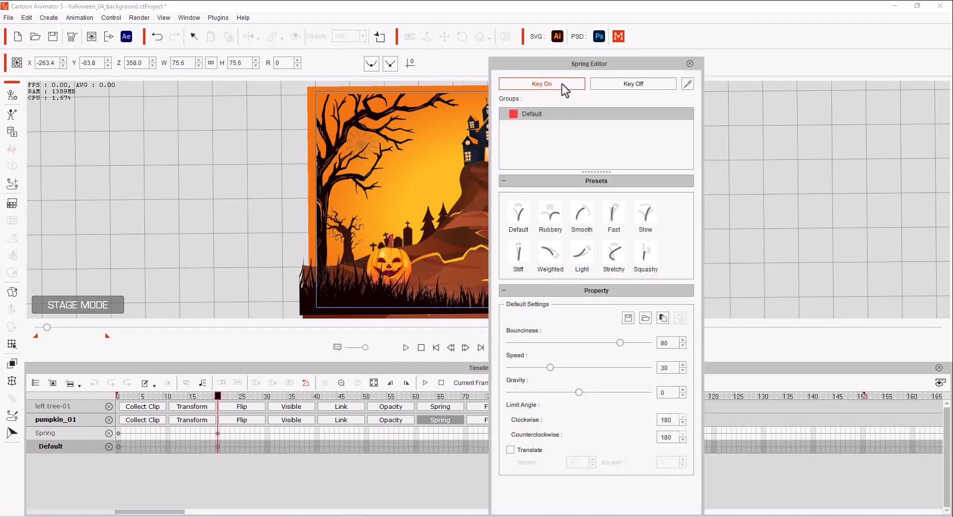
pyautogui.click(217, 434)
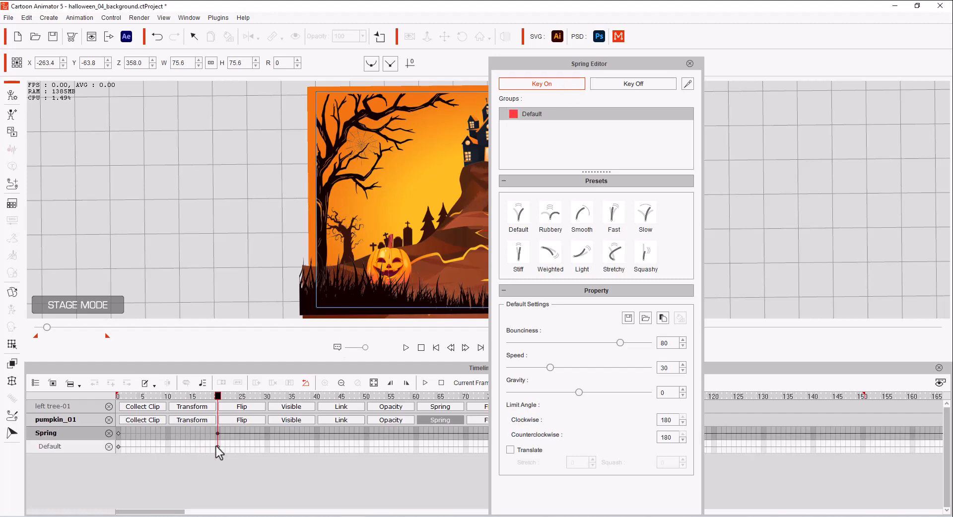
pyautogui.click(218, 448)
pyautogui.moveTo(218, 448); pyautogui.dragTo(265, 456)
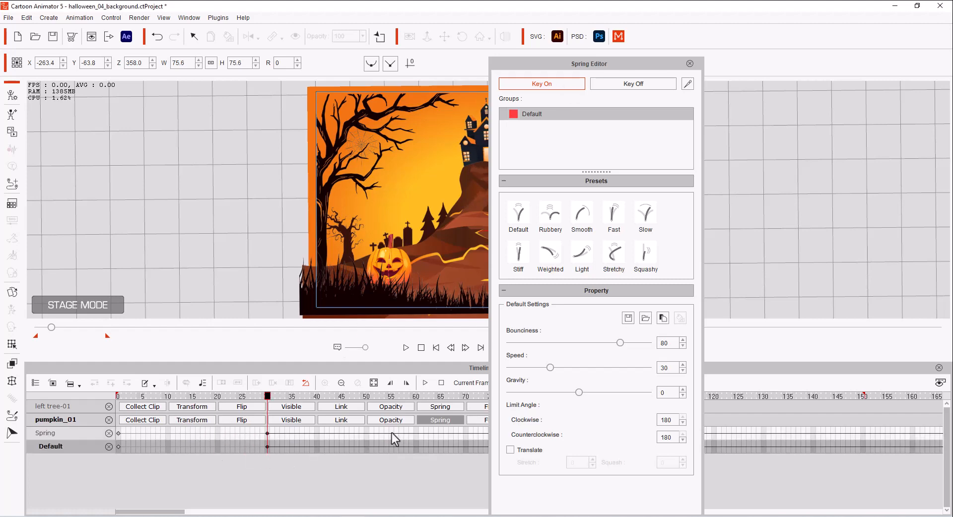
# Add Key On spring keys for the pumpkin at frames 60, 90, 120 and 150.
pyautogui.click(416, 434)
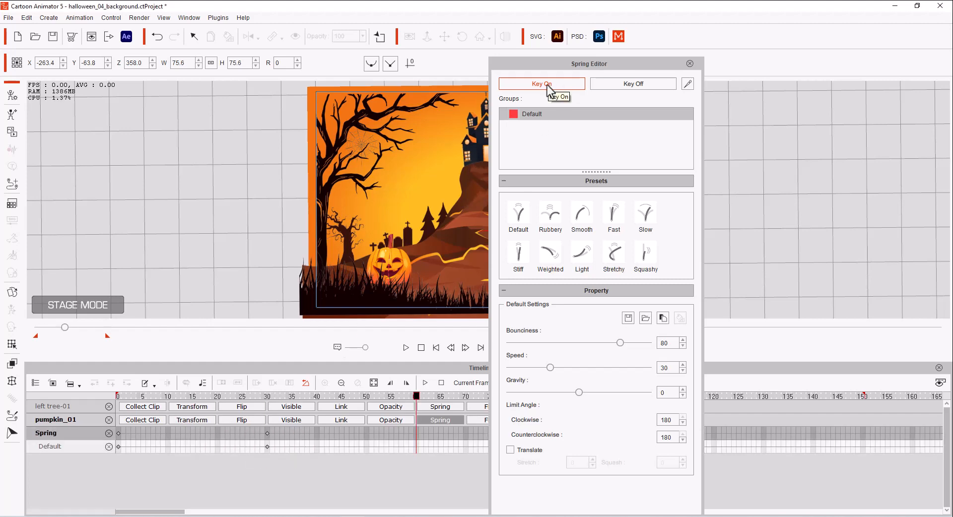
pyautogui.click(547, 84)
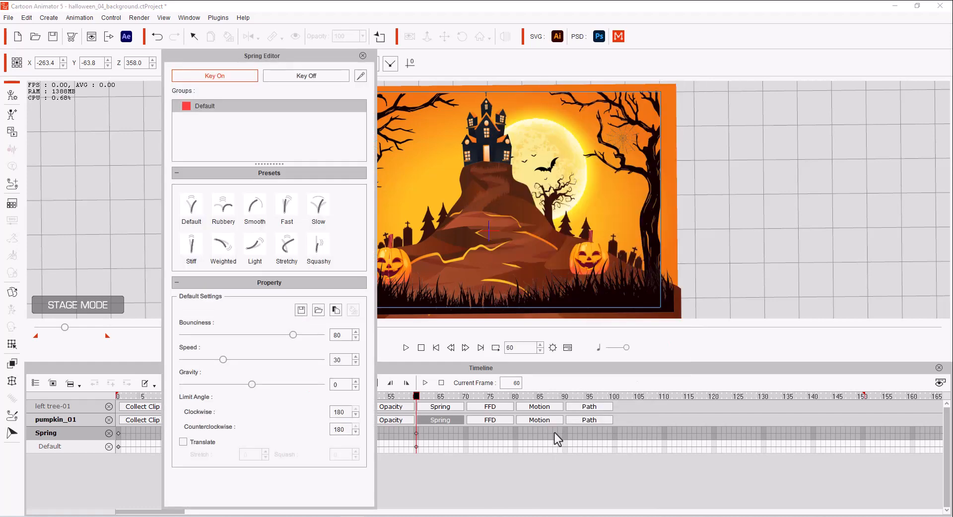
pyautogui.click(565, 433)
pyautogui.click(241, 74)
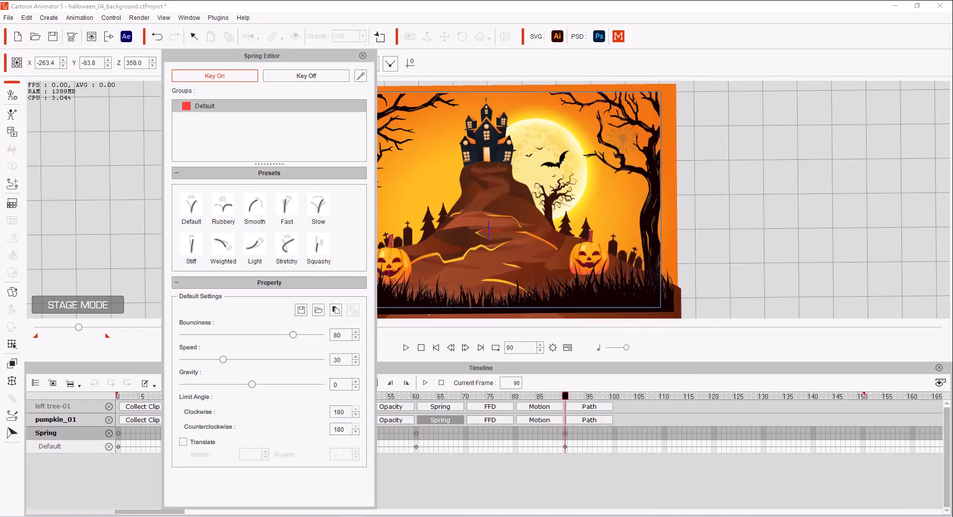
pyautogui.click(714, 434)
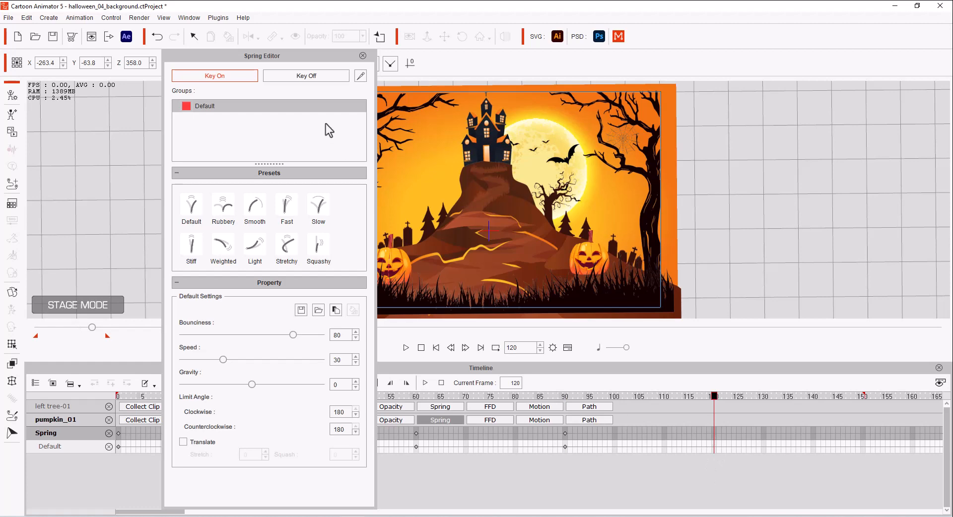
pyautogui.click(866, 433)
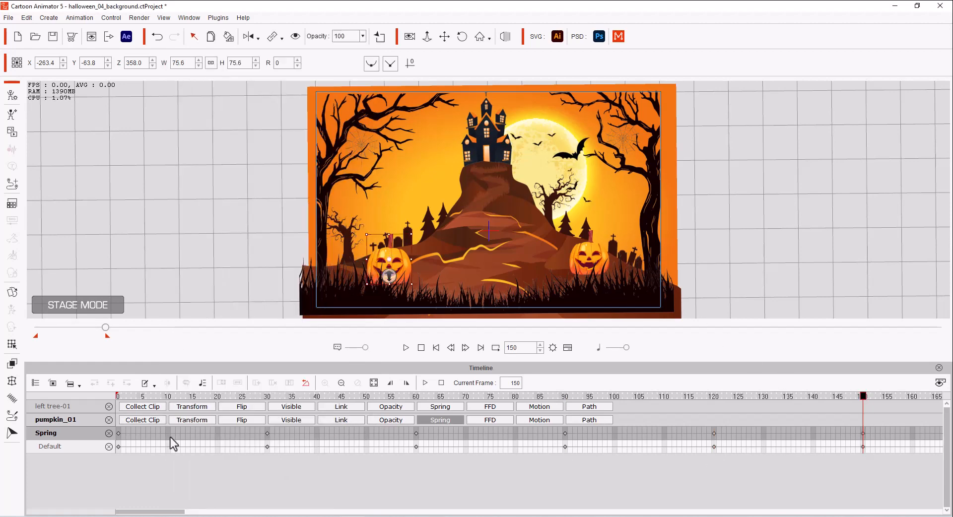
# Move the pumpkin in a zigzag toward the right pumpkin at frames 30, 60, 90, 120 and 150, and play the animation from the start.
pyautogui.click(267, 434)
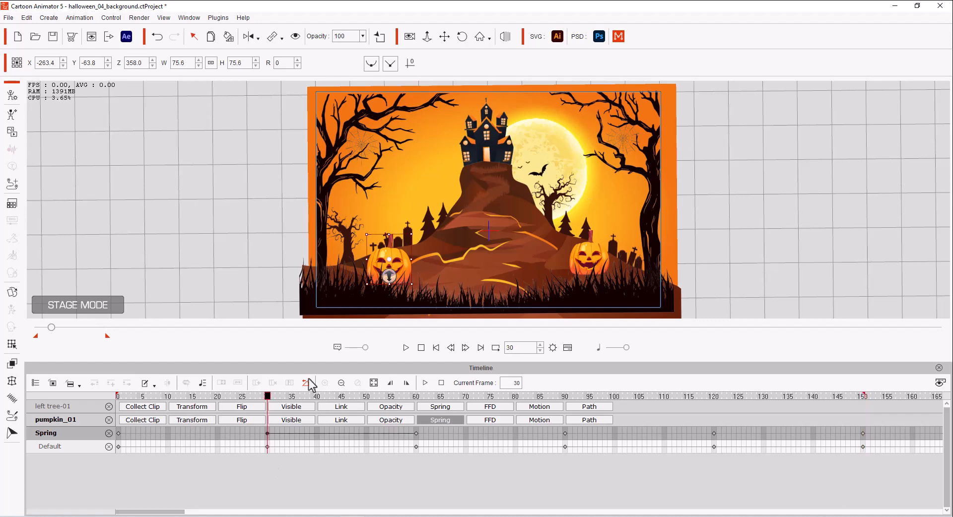
pyautogui.moveTo(402, 264); pyautogui.dragTo(458, 276)
pyautogui.click(416, 434)
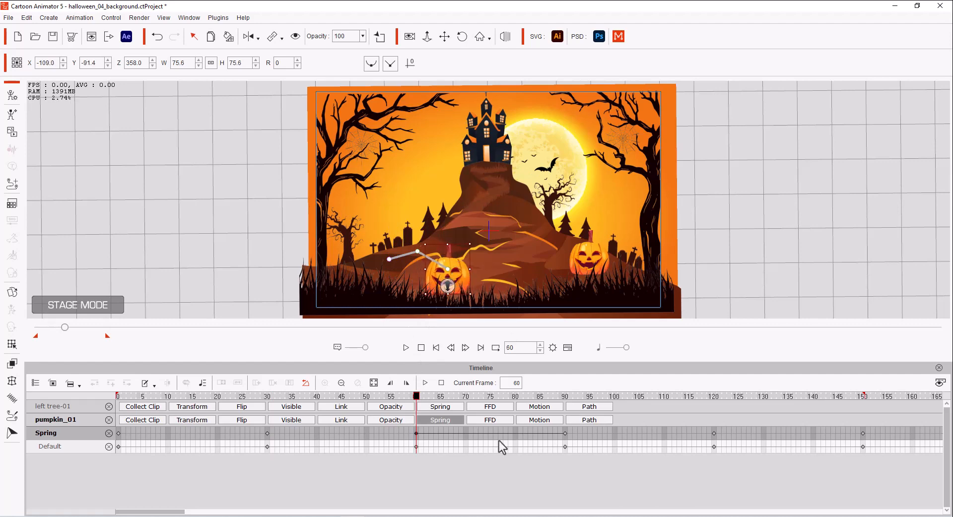
pyautogui.click(566, 434)
pyautogui.moveTo(450, 275); pyautogui.dragTo(567, 266)
pyautogui.click(714, 434)
pyautogui.click(863, 434)
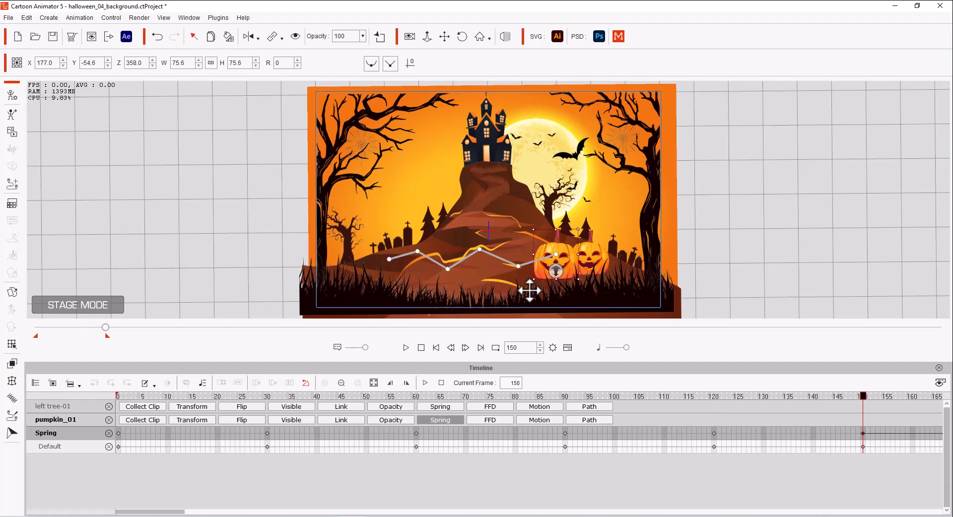
pyautogui.click(436, 347)
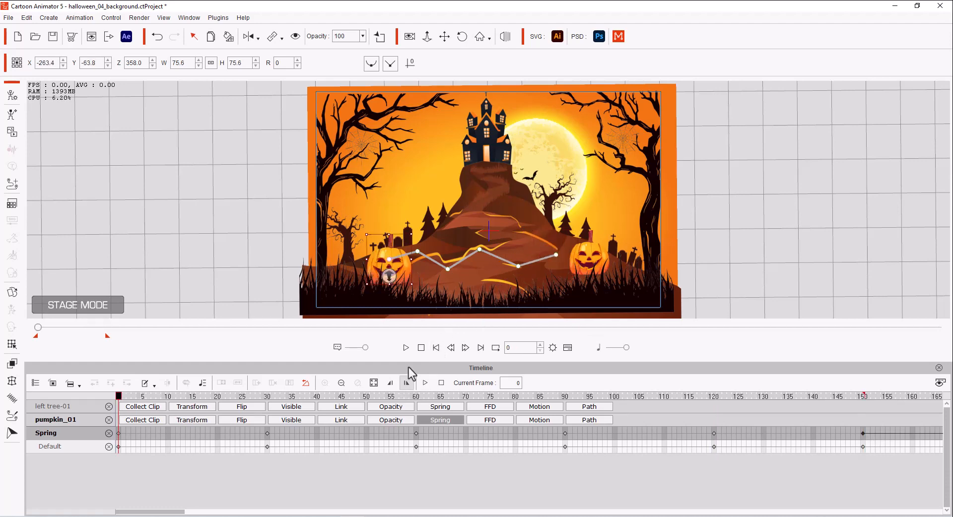
pyautogui.click(406, 348)
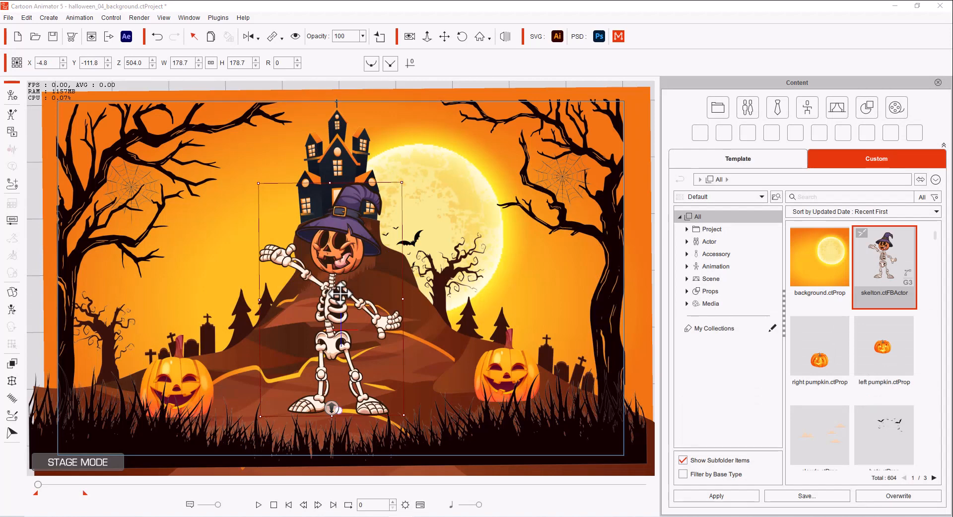
# Move the skeleton character to about X 13.5, Y -105.1 in front of the hill.
pyautogui.moveTo(327, 342); pyautogui.dragTo(340, 338)
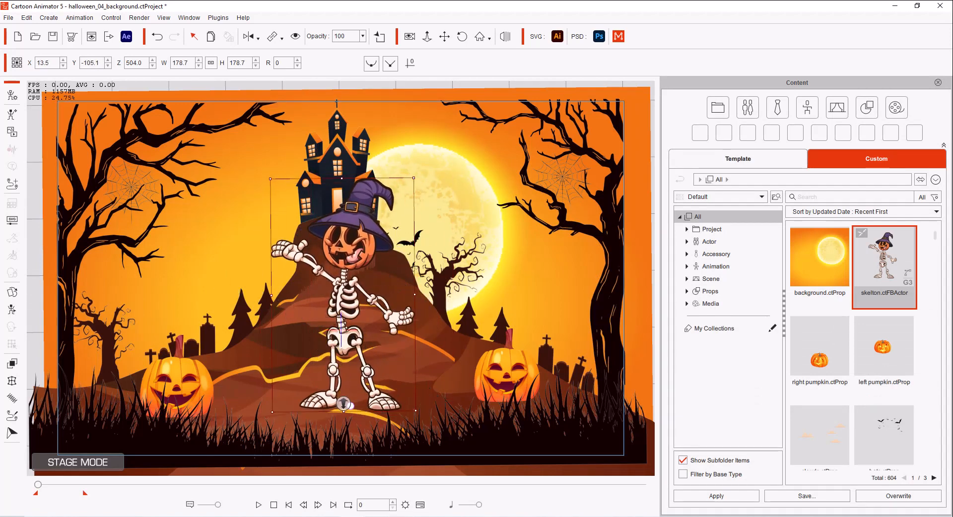